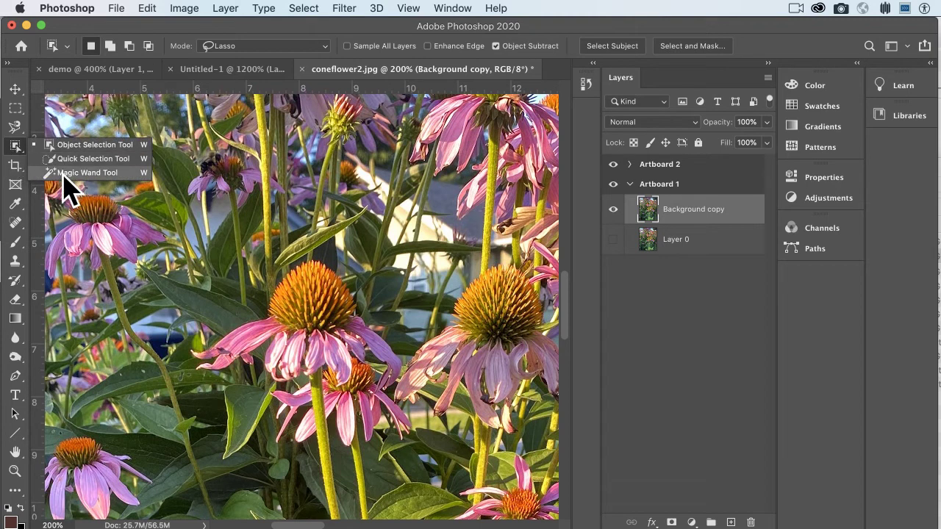
Switch to the Magic Wand Tool for selecting by colour in the coneflower photo
click(59, 172)
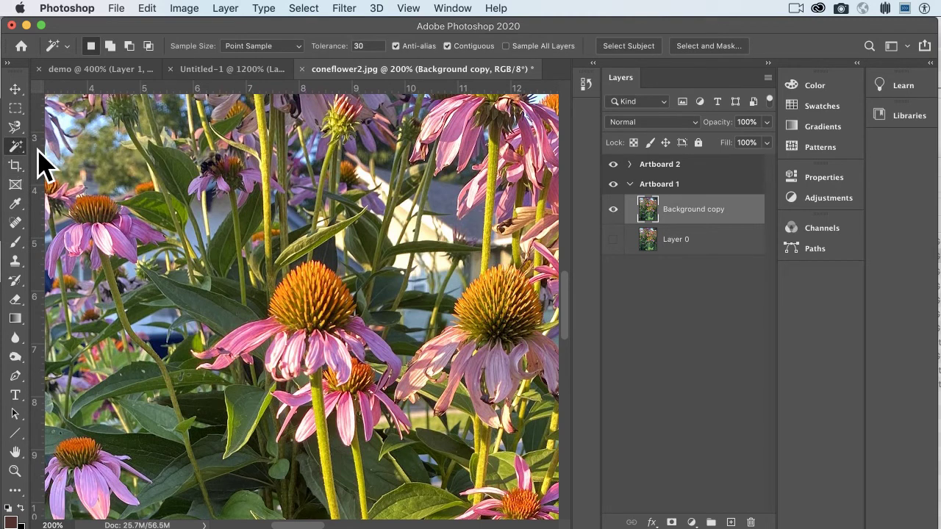
click(21, 147)
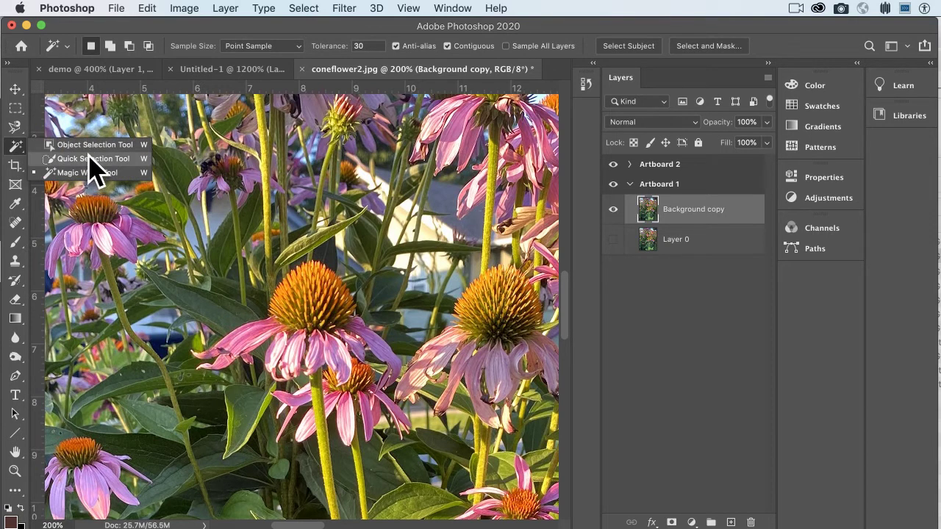
click(83, 172)
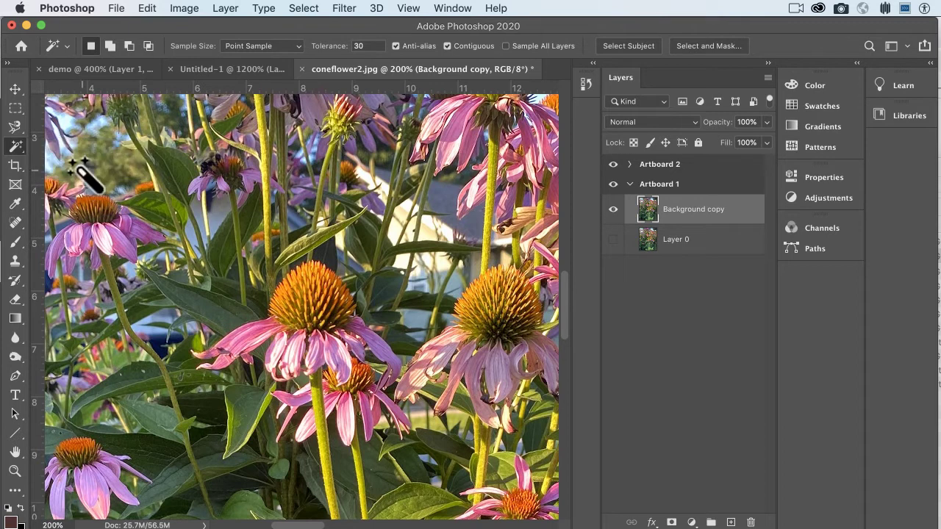
Try selecting orange spikes on the central coneflower's cone with the wand tolerance at 30
click(170, 143)
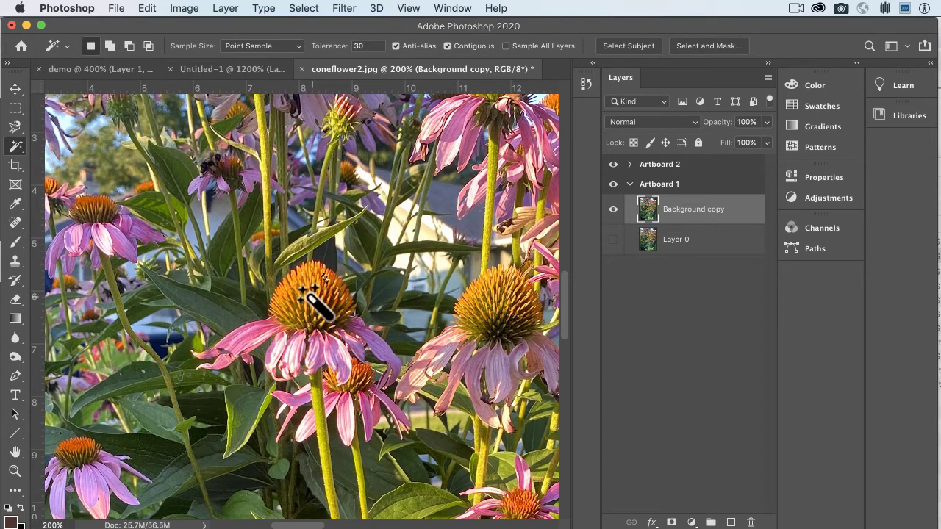
key(super+equal)
key(super+equal)
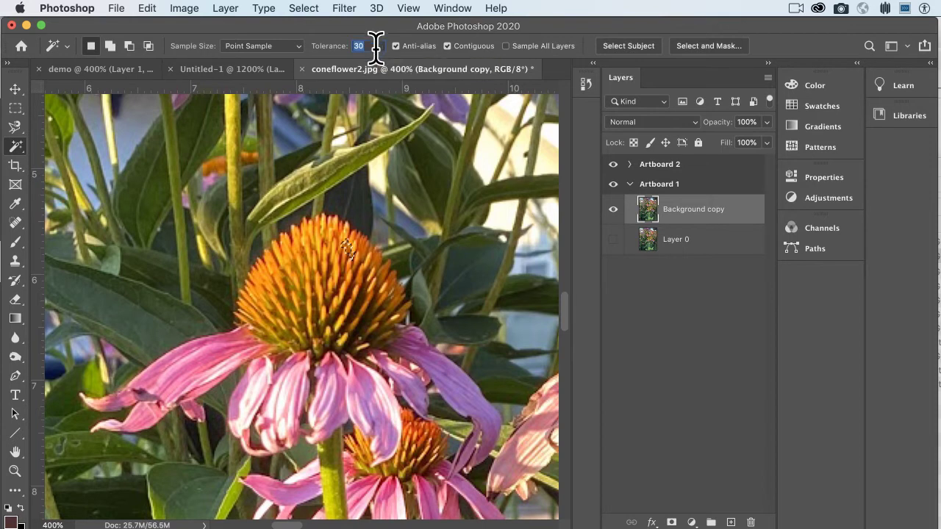
key(Return)
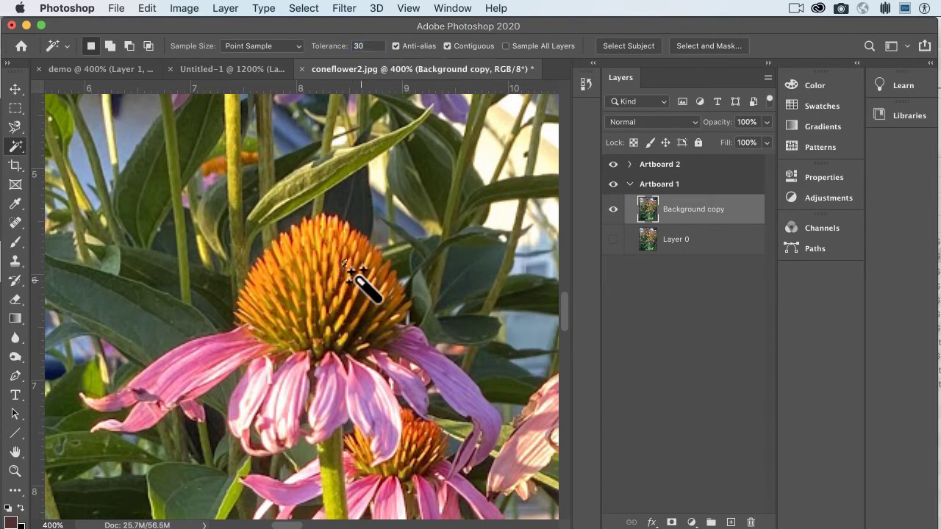
click(356, 289)
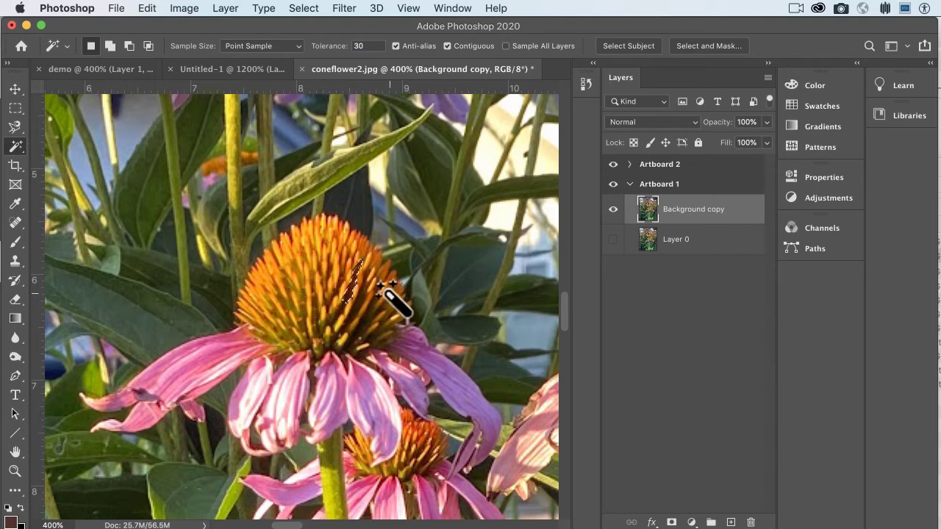
Try selecting several dark gaps in the lower cone at tolerance 30, adding neighbouring areas to the selection, and deselect
key(super+equal)
key(super+equal)
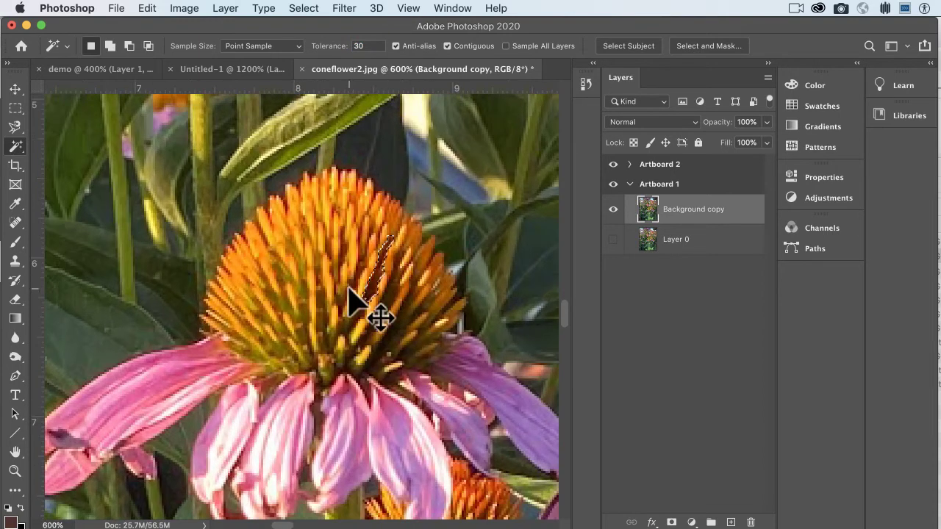
click(384, 312)
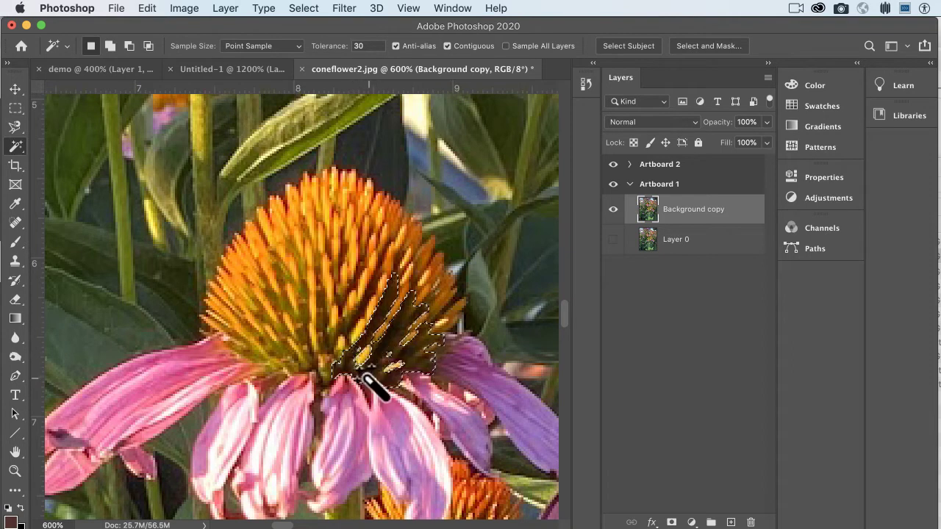
click(330, 347)
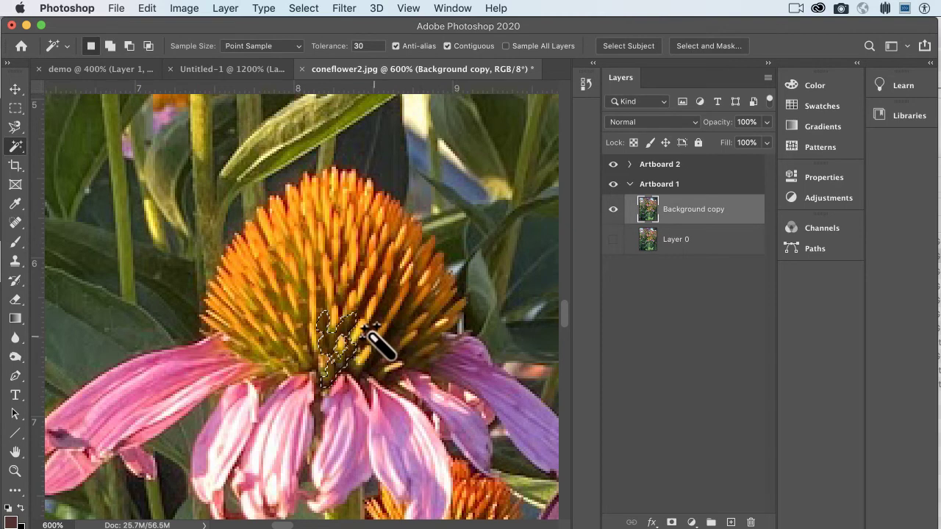
shift+click(376, 332)
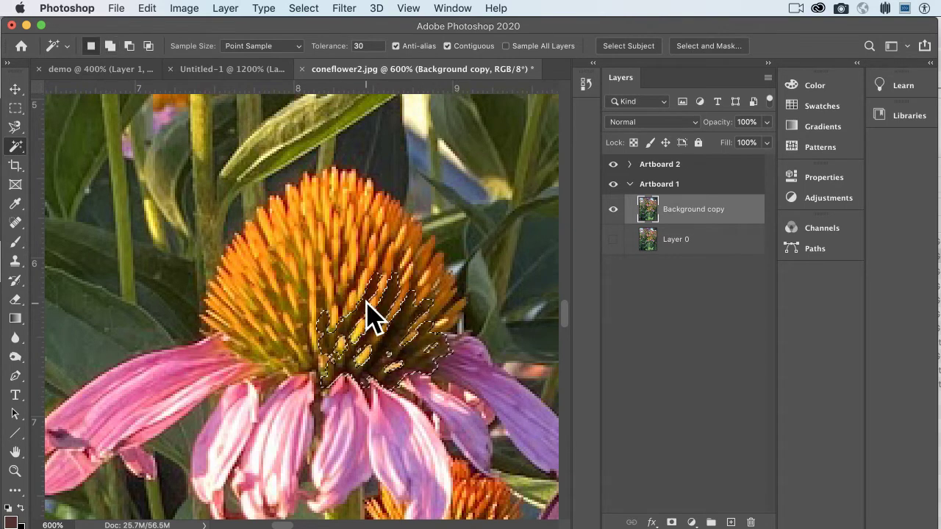
shift+click(322, 347)
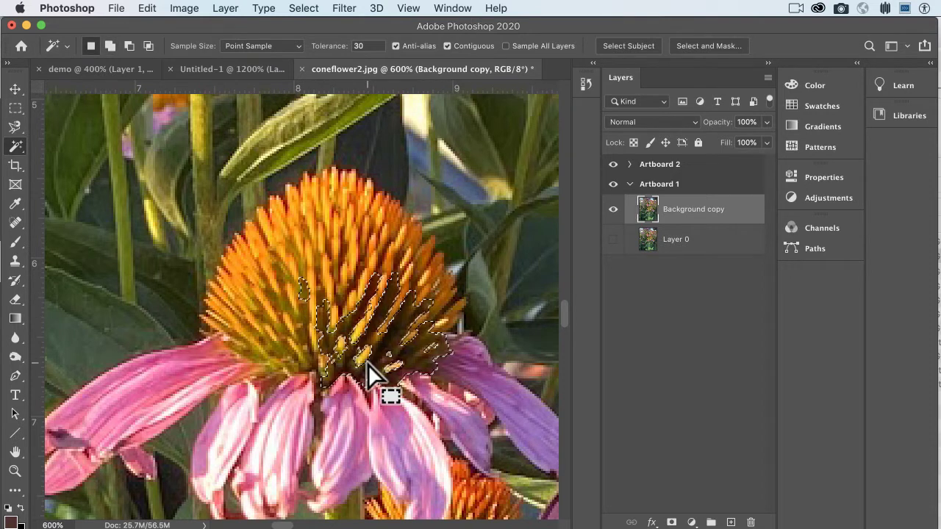
key(super+d)
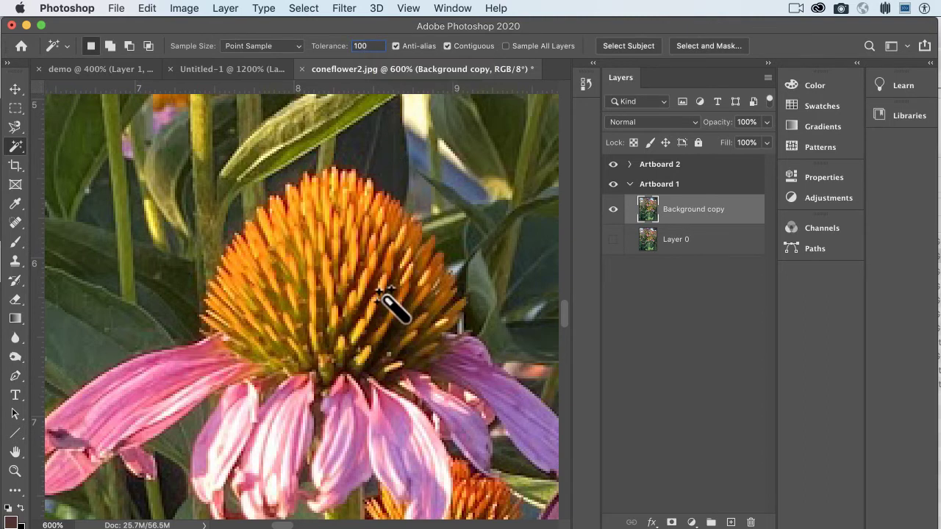
Try selecting the central cone from a dark gap between its spikes with the wand tolerance at 100
click(388, 315)
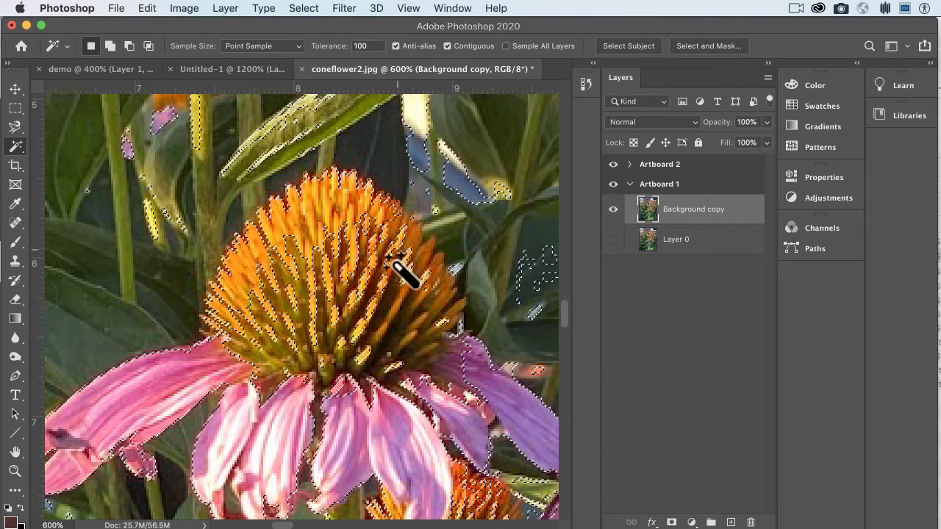
key(super+d)
click(387, 309)
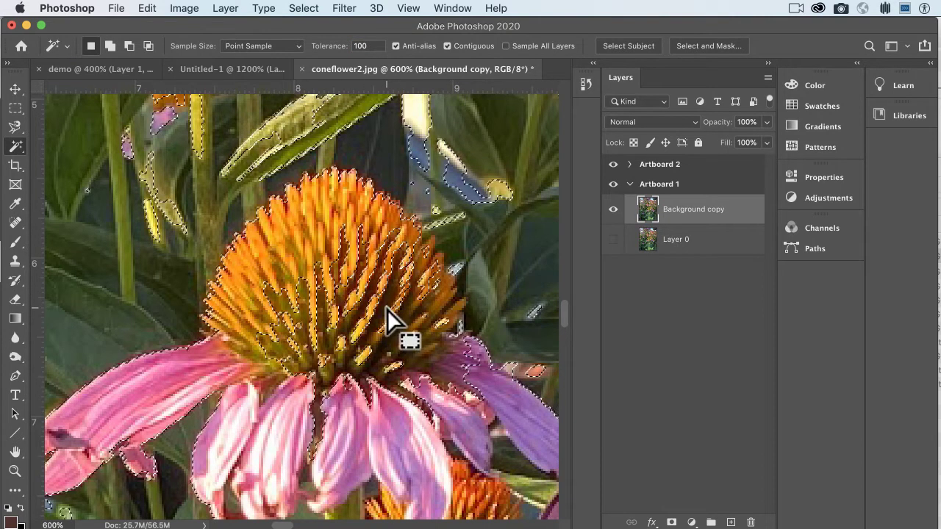
key(super+minus)
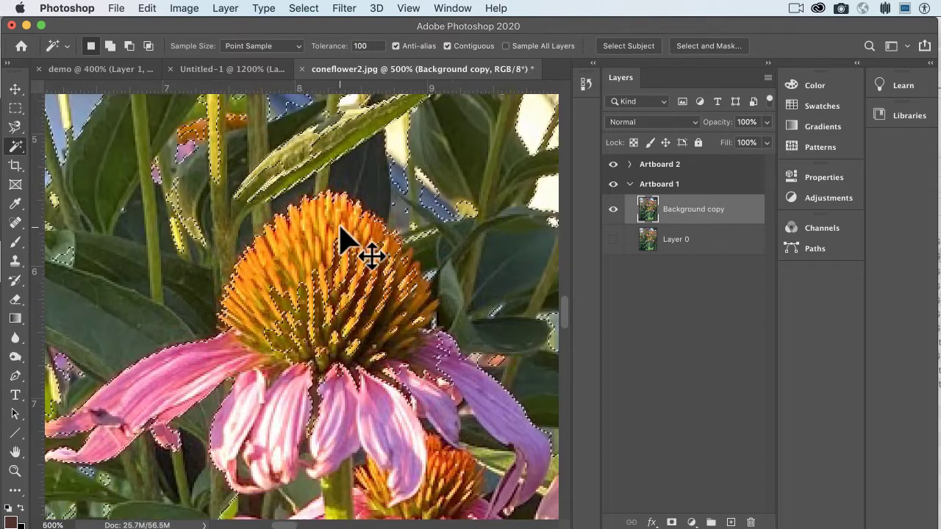
Set the wand tolerance to 10 and clear the current selection
double_click(372, 46)
text(10)
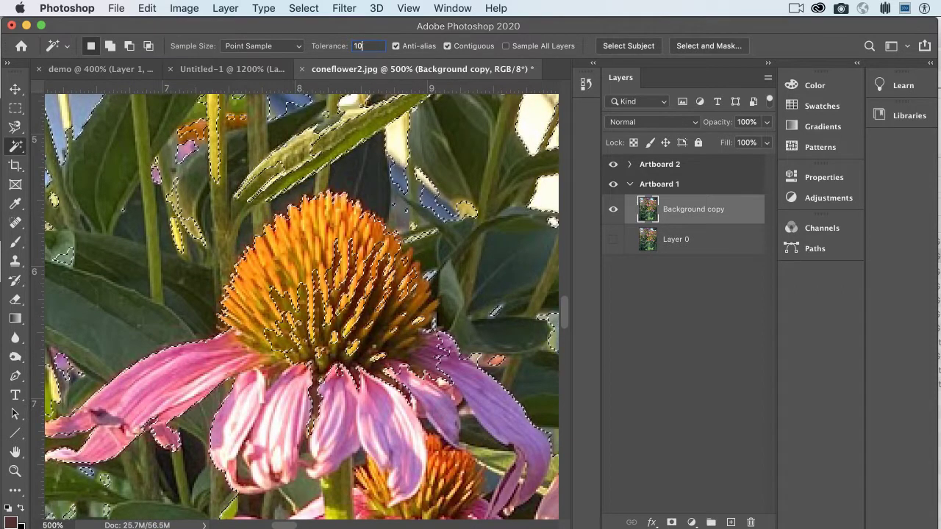
key(super+d)
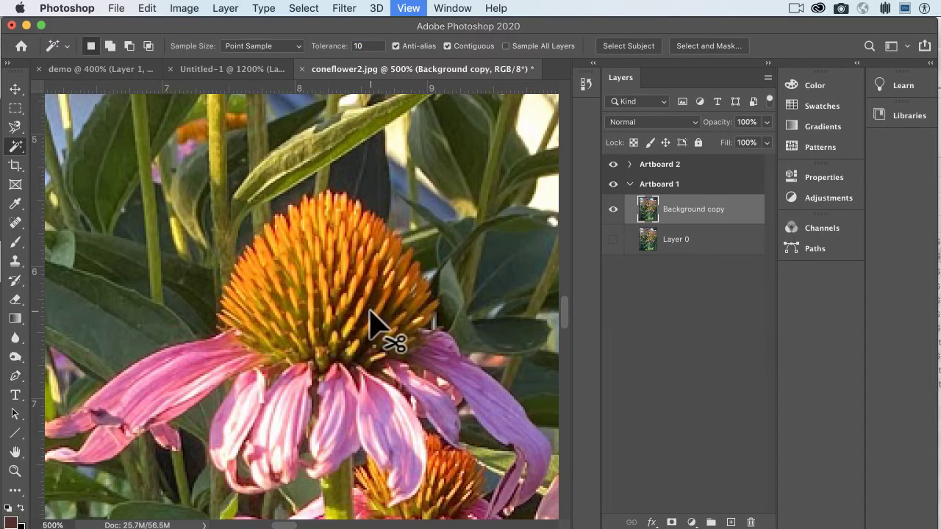
Select a dark gap between the cone's right-hand spikes and add the adjacent dark patches to the selection
key(super+plus)
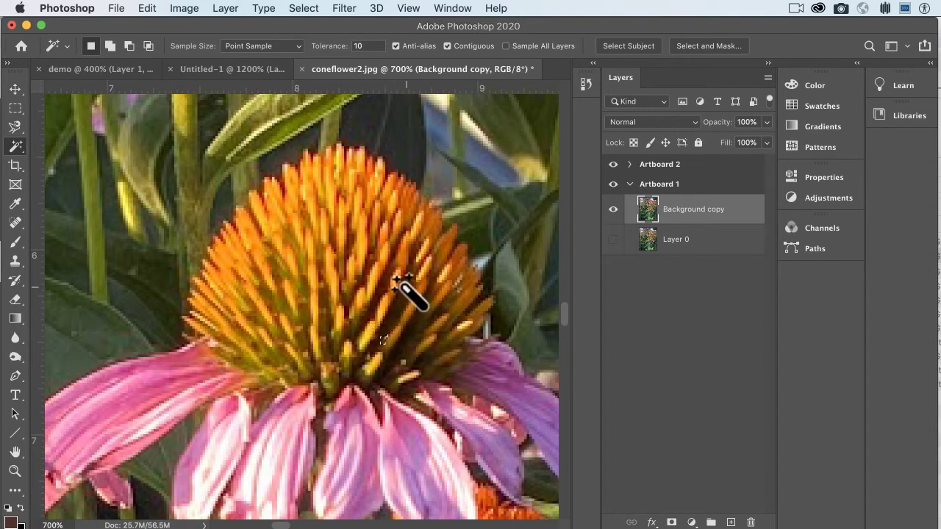
click(383, 323)
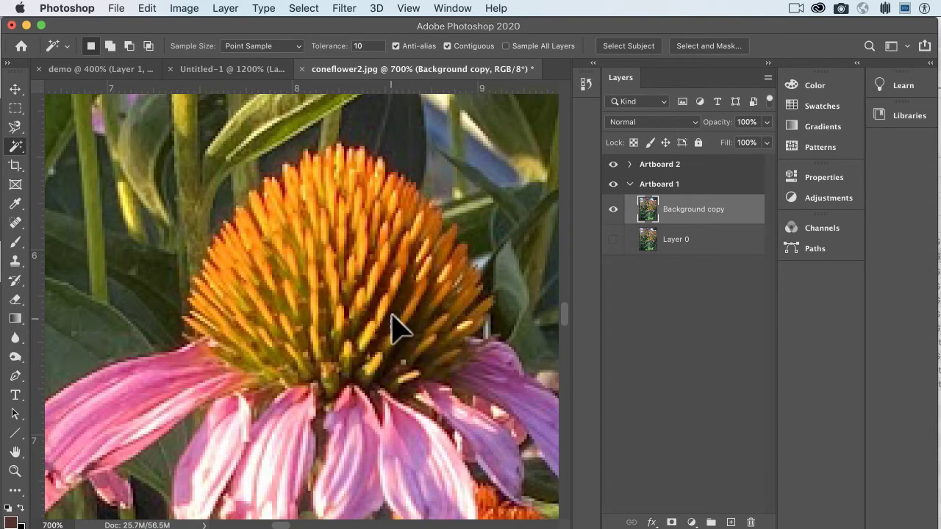
shift+click(396, 287)
shift+click(384, 336)
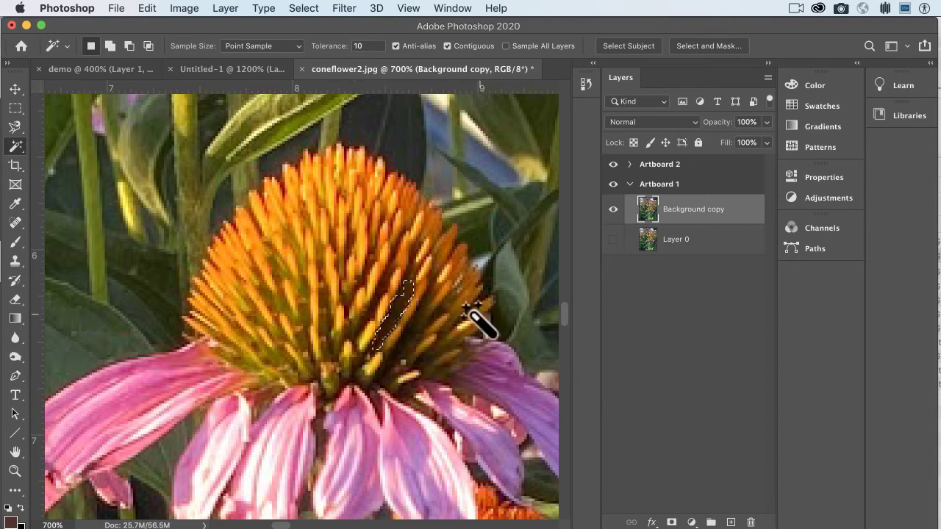
shift+click(405, 329)
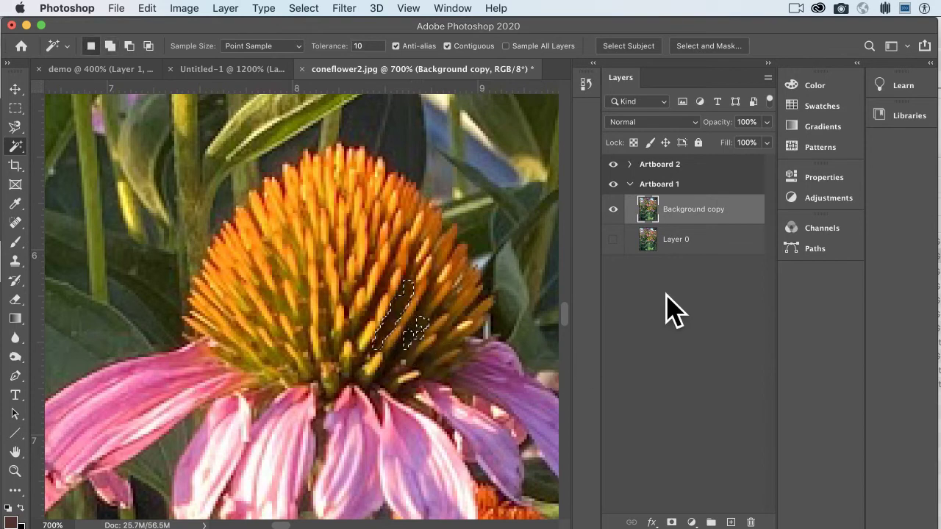
Copy the selected dark patches to a new layer, inspect it with Background copy hidden, and show Background copy again
click(613, 210)
key(super+j)
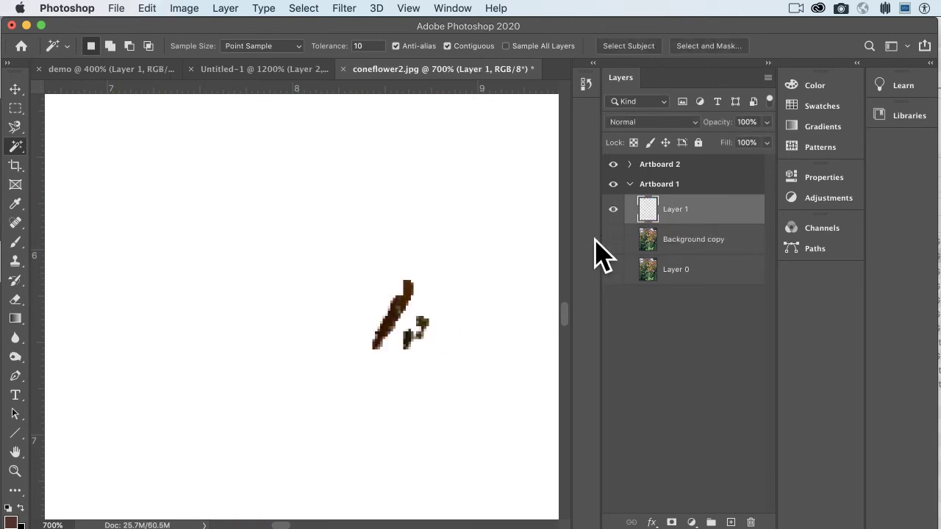
key(super+z)
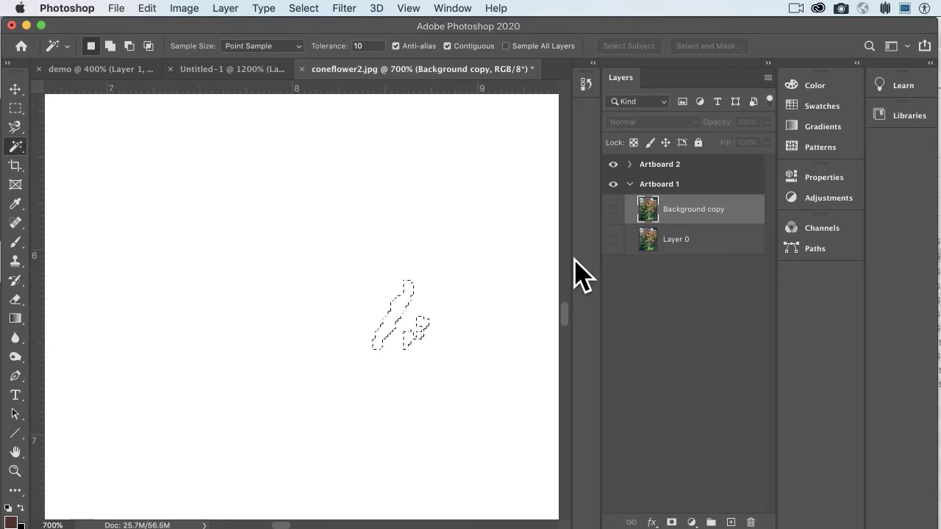
click(612, 209)
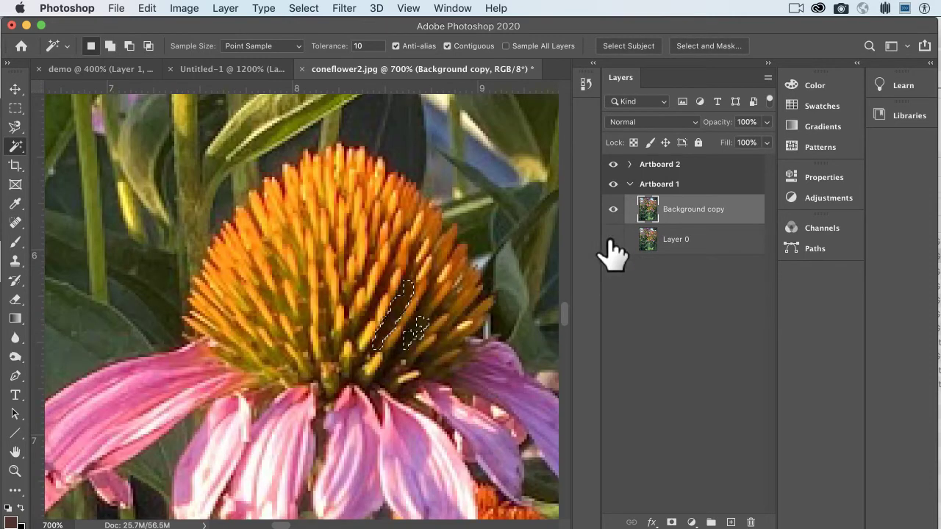
key(shift+super+z)
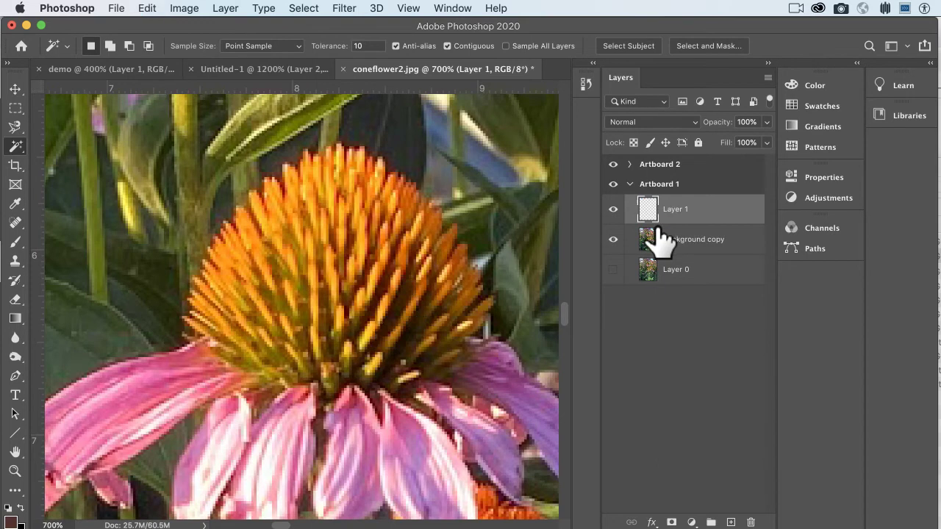
Try darkening the copied patches with a Levels midtone of about 0.82, cancel the adjustment, and delete the layer
key(super+l)
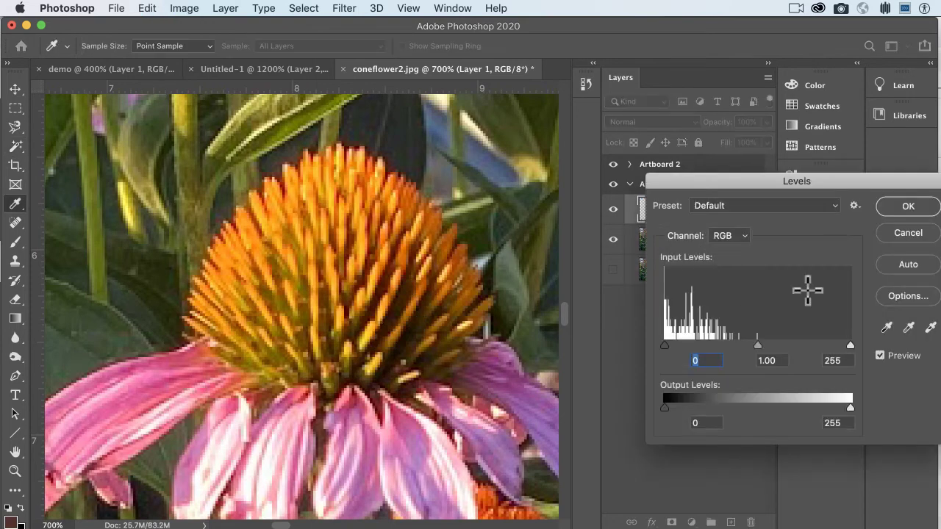
drag(758, 346, 770, 360)
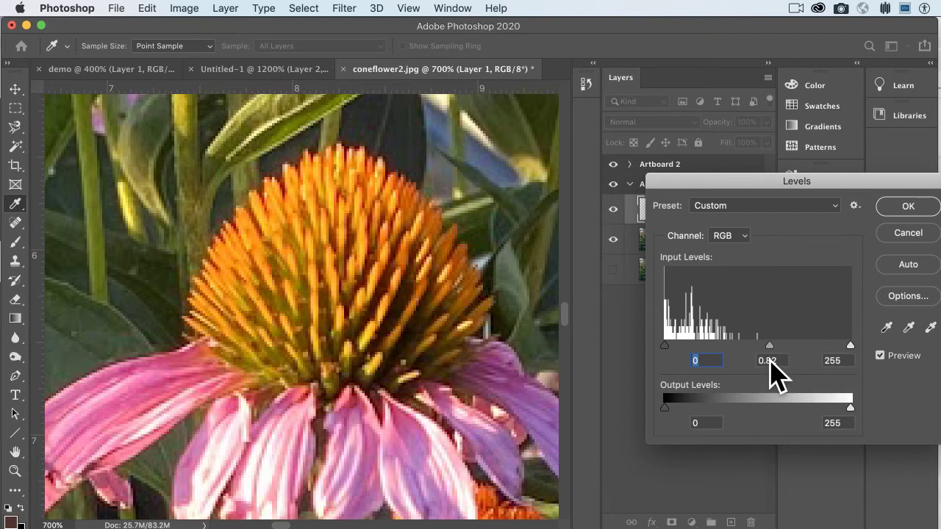
click(898, 235)
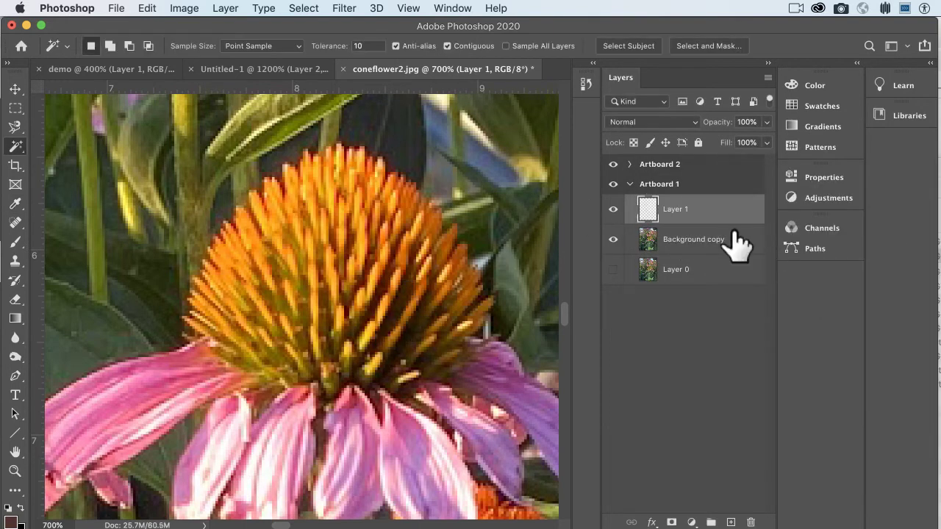
key(Delete)
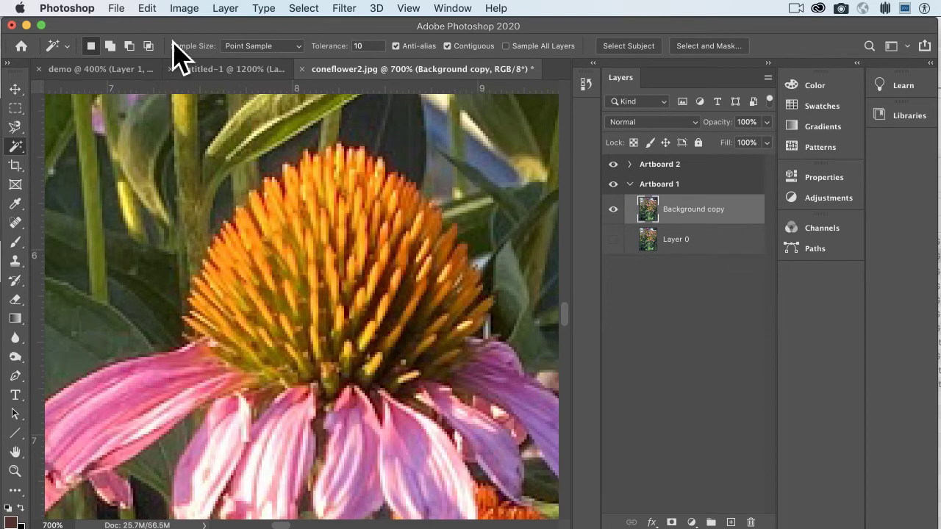
Set the wand's sample size to 11 by 11 Average, test it on the orange cone, and deselect
click(266, 47)
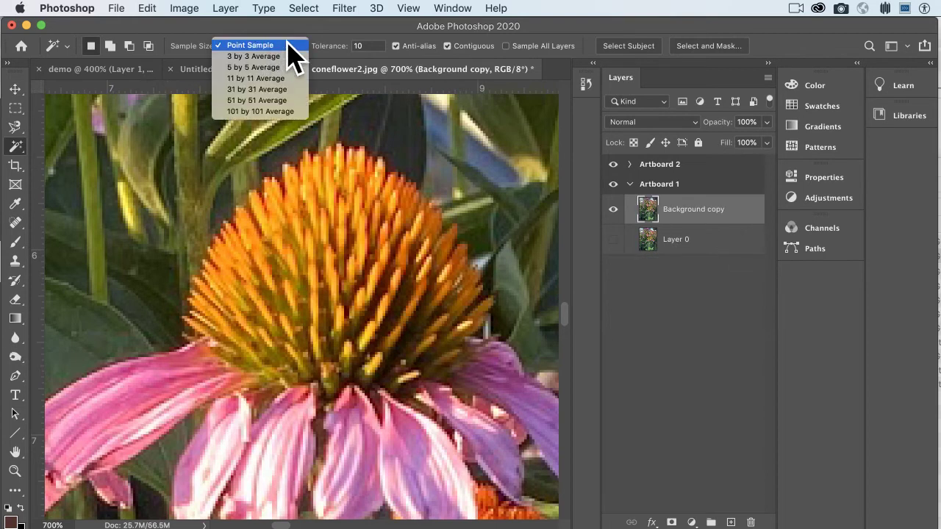
click(276, 78)
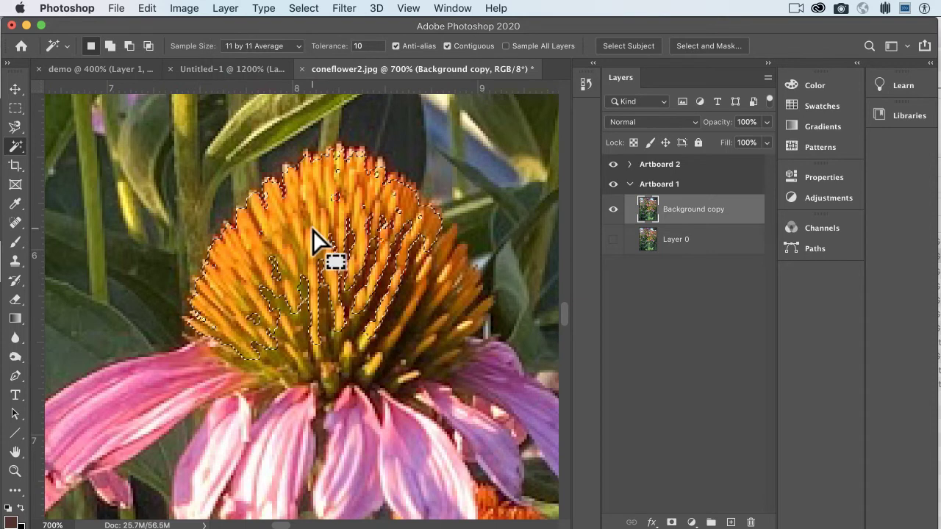
click(438, 381)
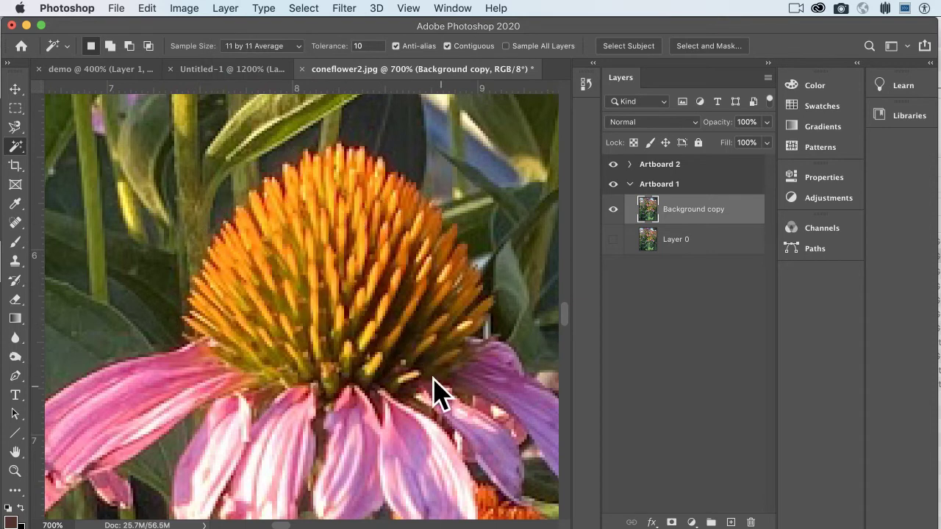
key(super+d)
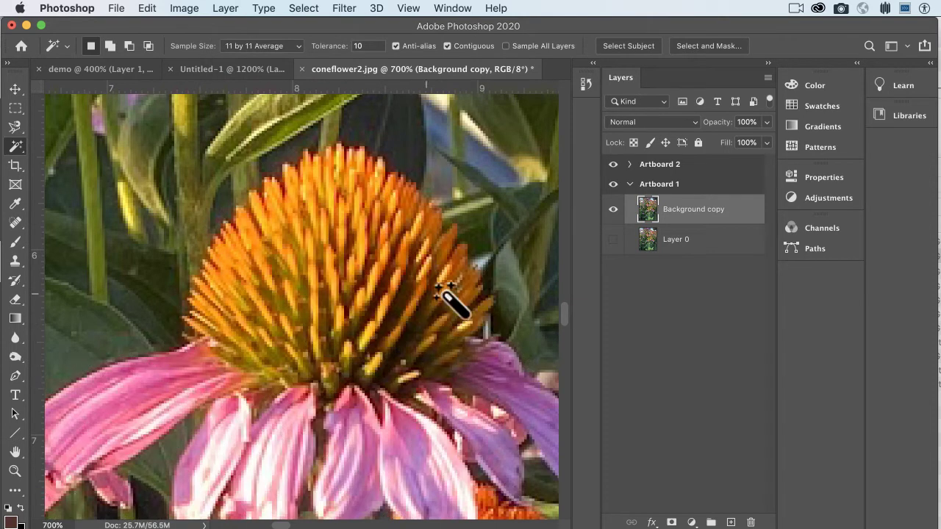
Set the wand's sample size to 31 by 31 Average and test it by selecting the orange cone
click(297, 46)
mouse_move(282, 10)
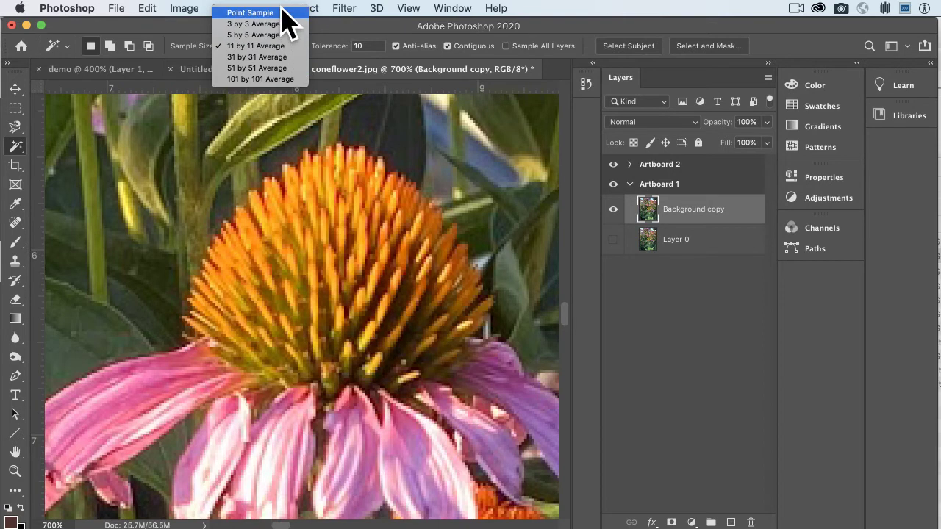
click(265, 57)
click(351, 227)
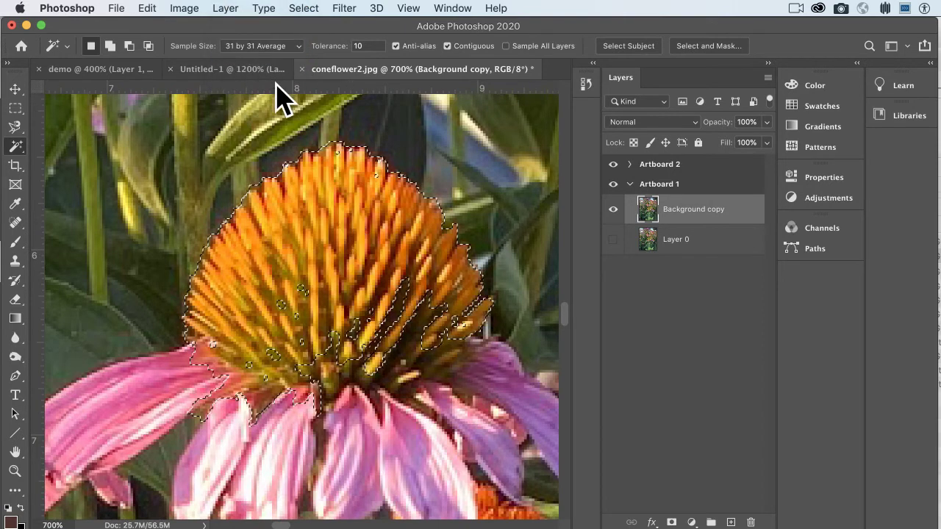
Set the wand's sample size back to Point Sample and deselect the cone
click(266, 46)
click(263, 12)
key(super+d)
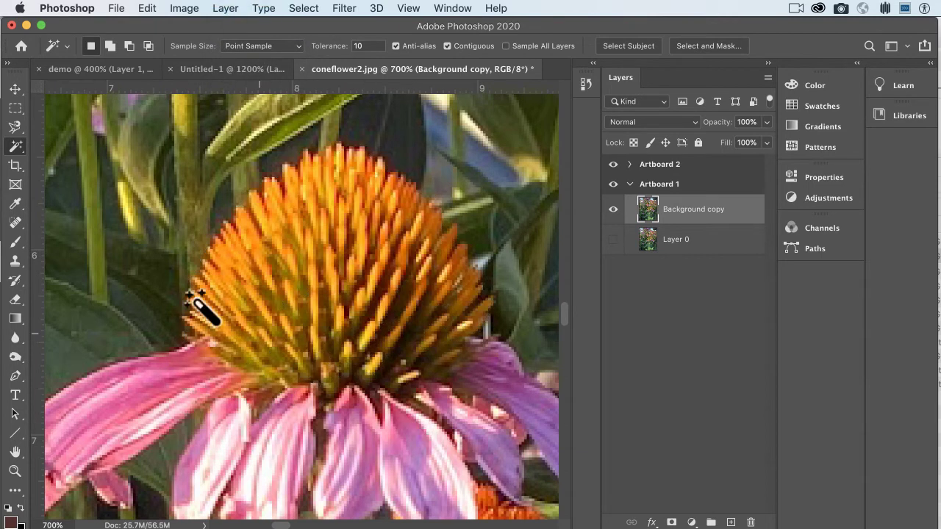
Select the orange cone with the Quick Selection tool, using a brush size of 80 px
click(24, 151)
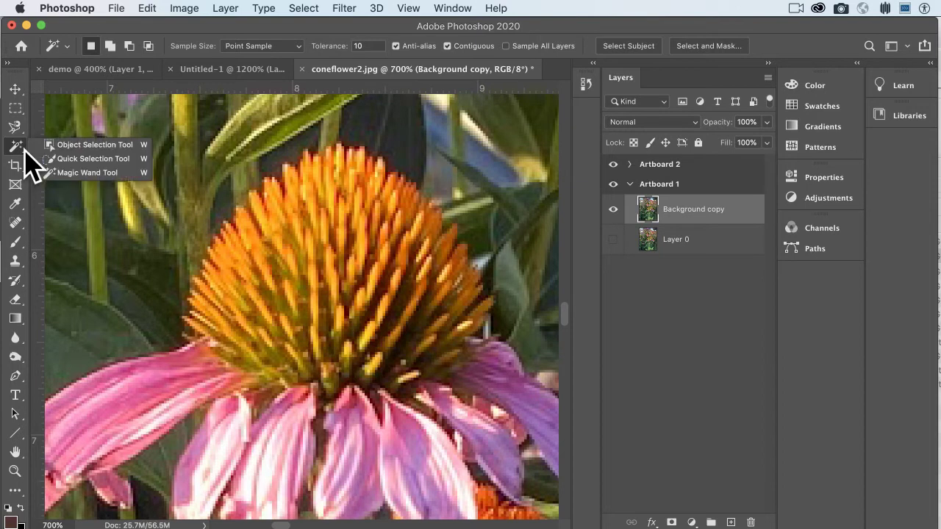
click(55, 160)
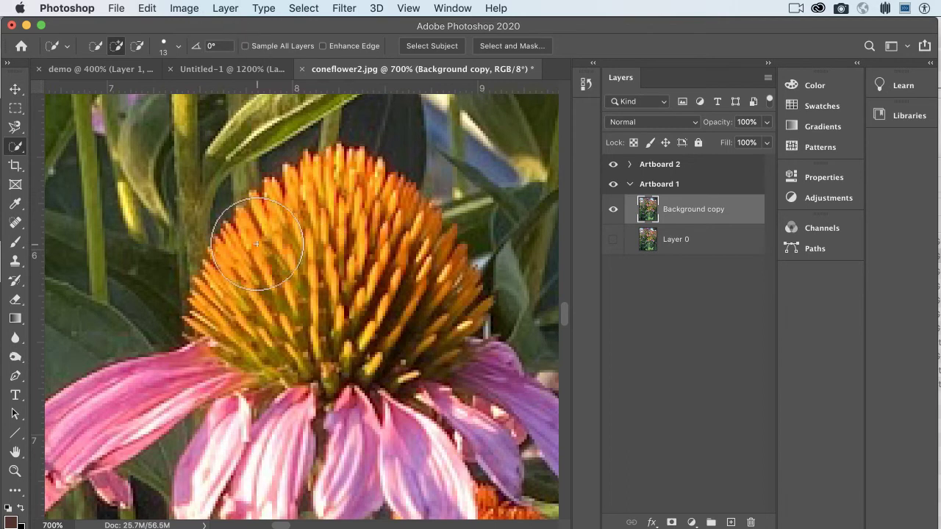
click(177, 49)
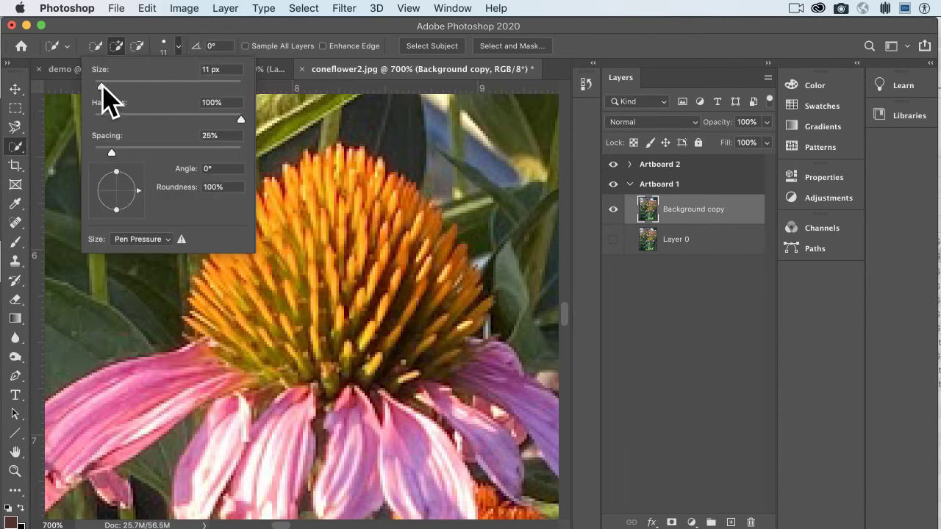
click(177, 48)
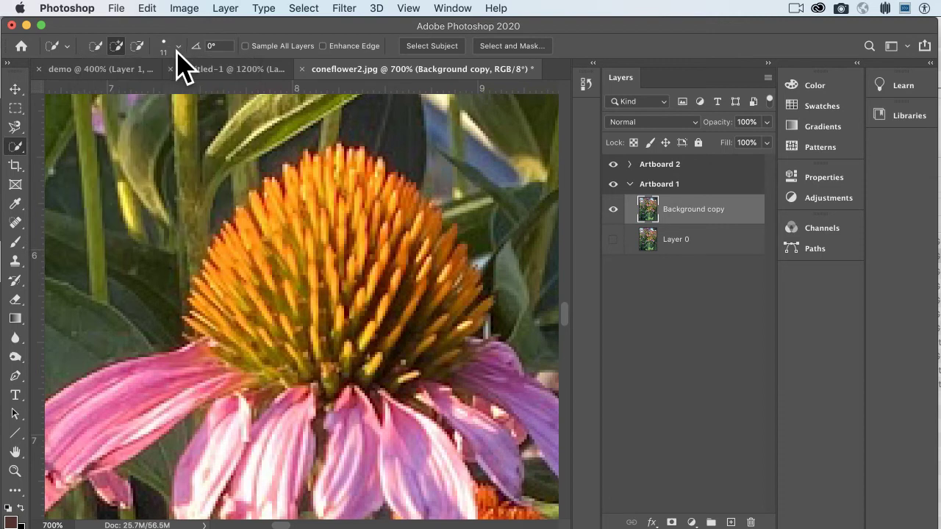
click(177, 48)
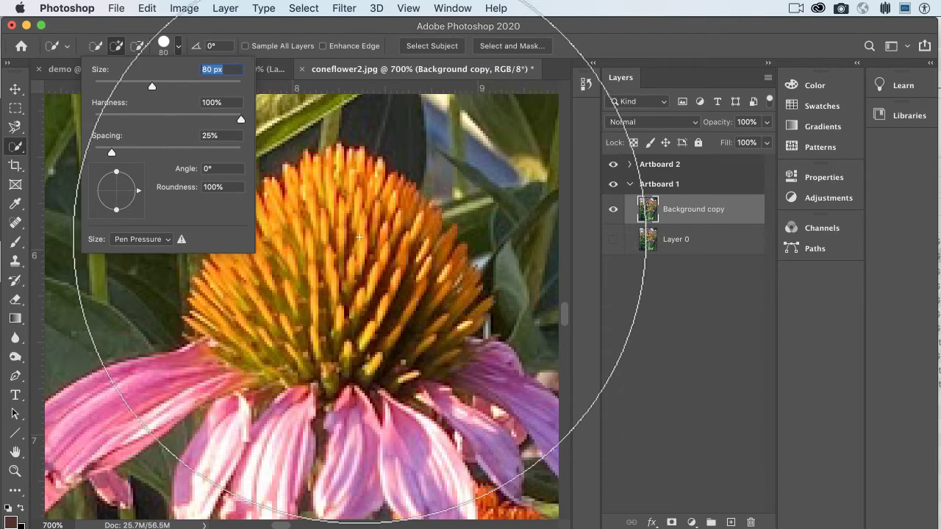
click(309, 231)
drag(310, 231, 350, 257)
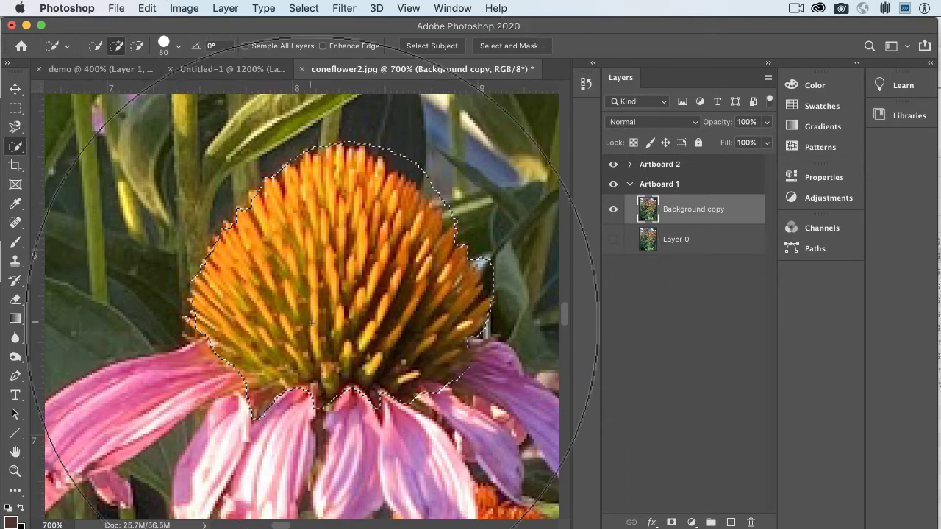
Reduce the Quick Selection brush to 36 px, clear the selection, and reselect the orange cone
click(176, 46)
drag(152, 84, 121, 79)
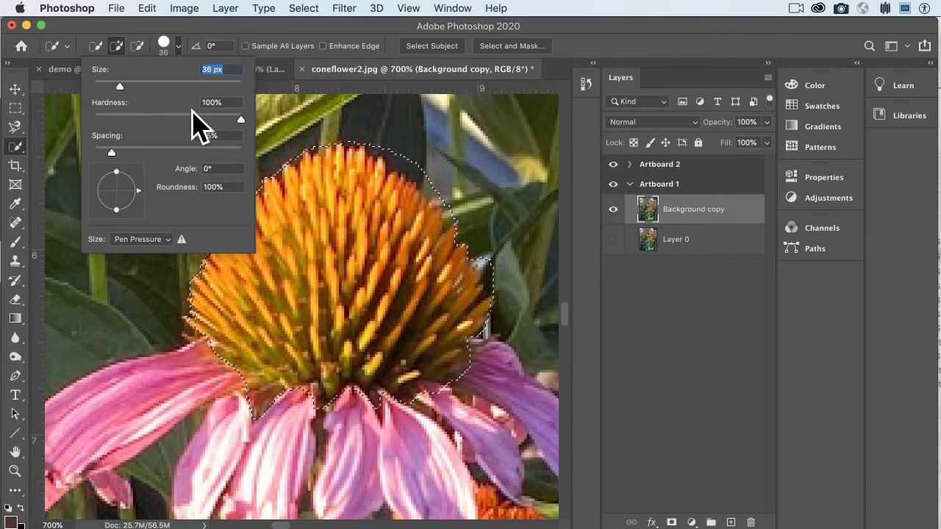
key(Return)
key(super+d)
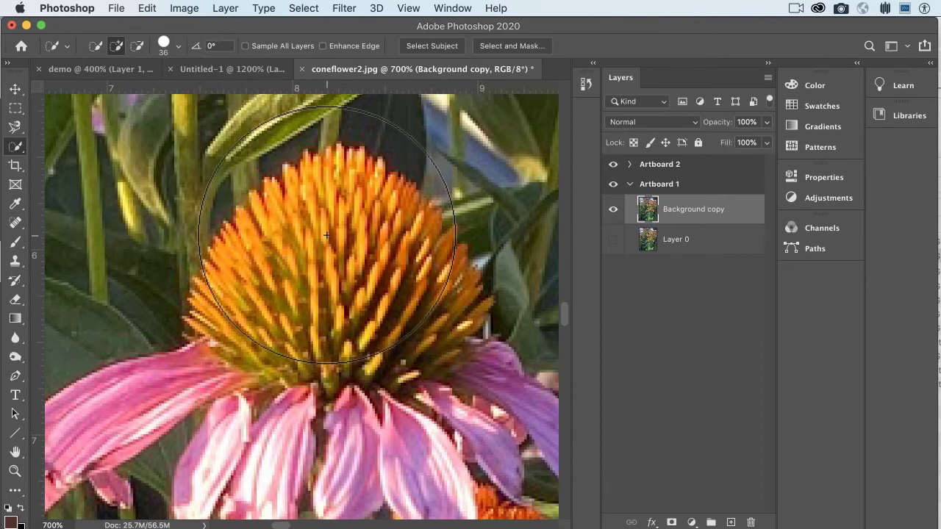
click(333, 282)
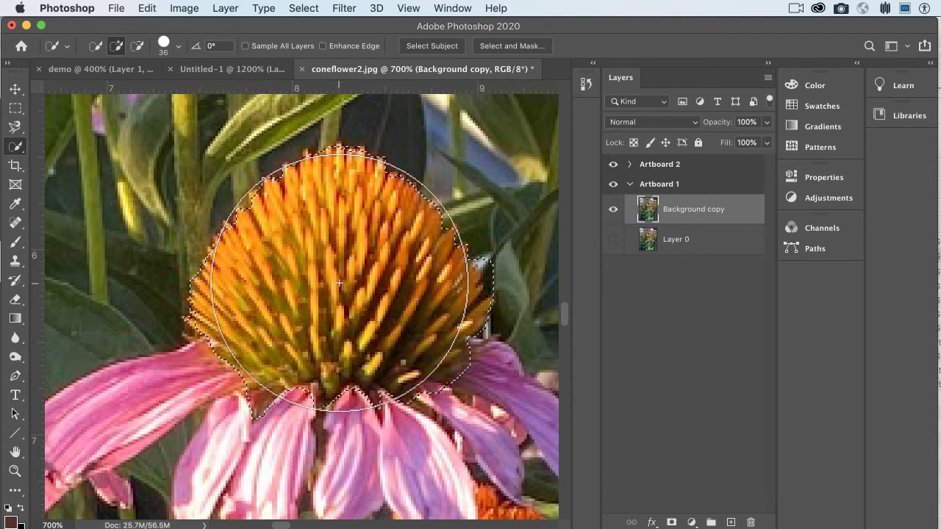
Try adding the pink petals below and to the left of the cone to the selection, and clear it
click(349, 439)
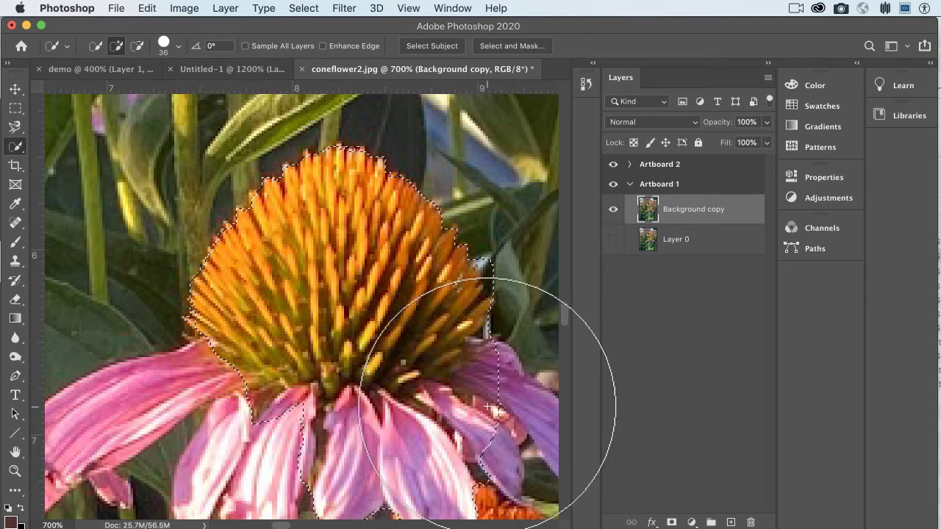
click(206, 386)
key(super+h)
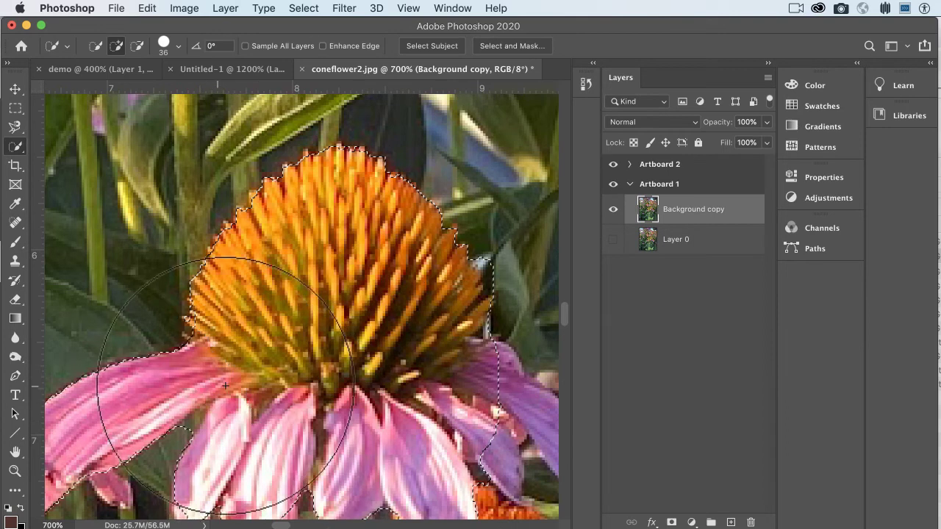
Select only the orange cone and set the Quick Selection brush to 15 px with 43% hardness
key(super+minus)
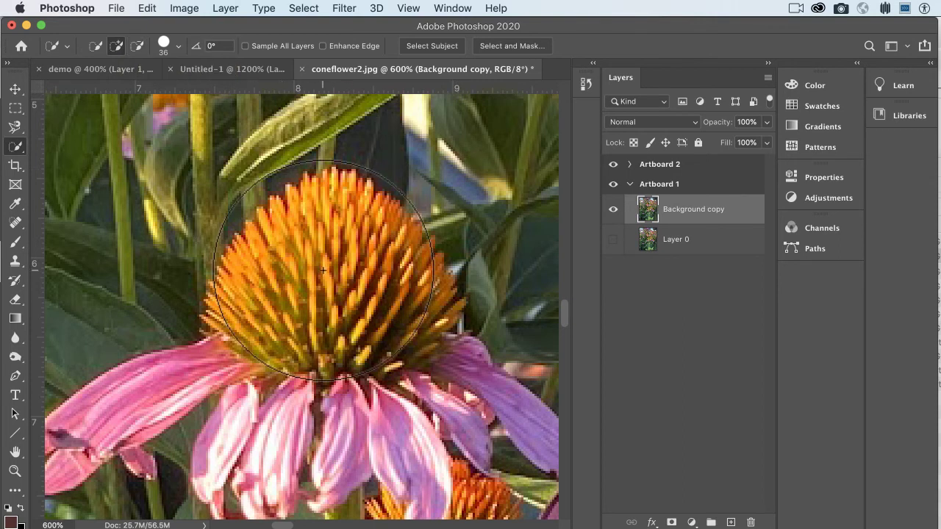
click(311, 280)
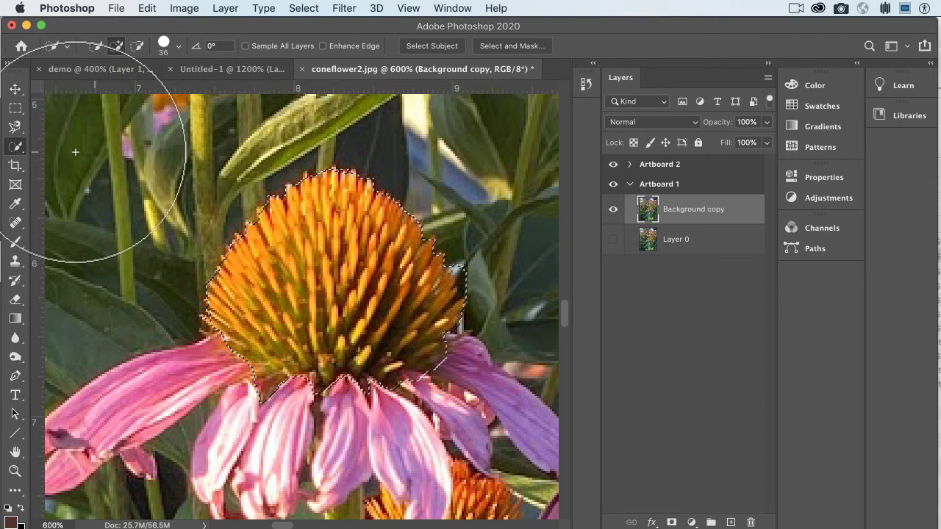
click(14, 147)
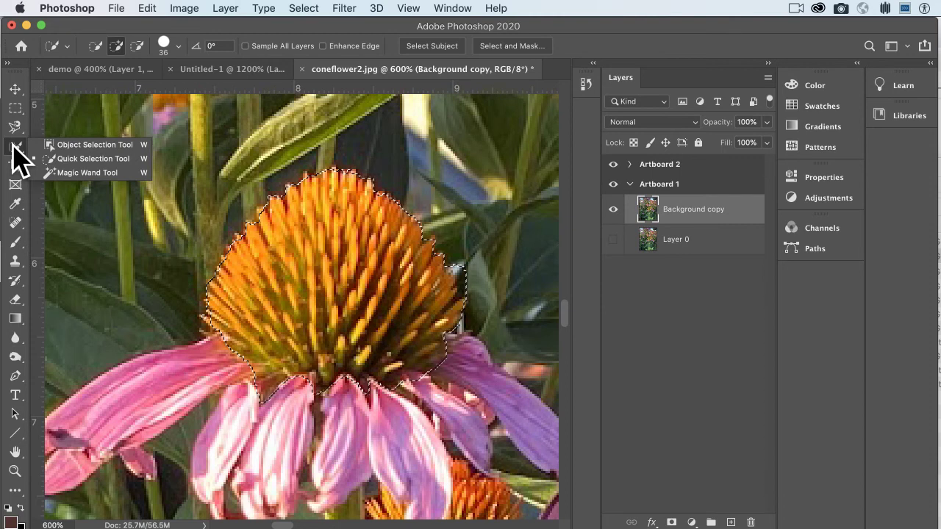
click(74, 159)
click(178, 47)
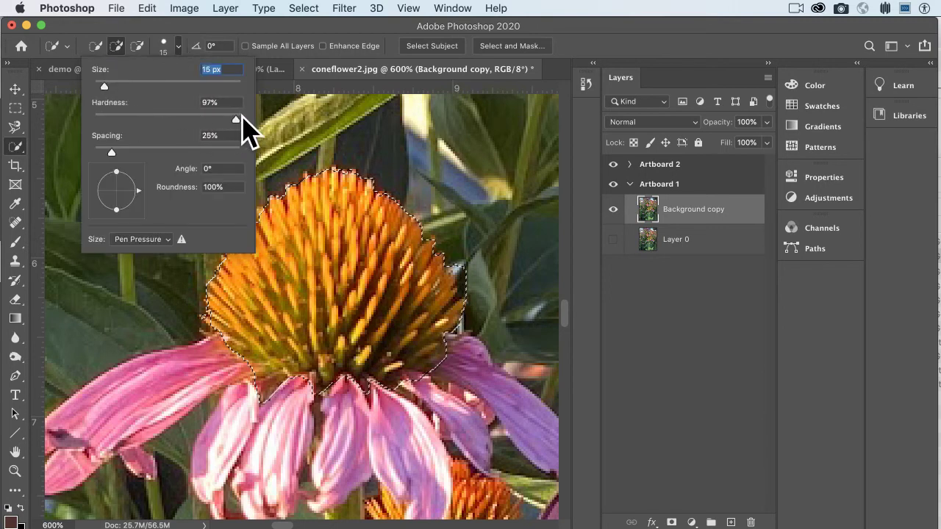
drag(242, 118, 178, 119)
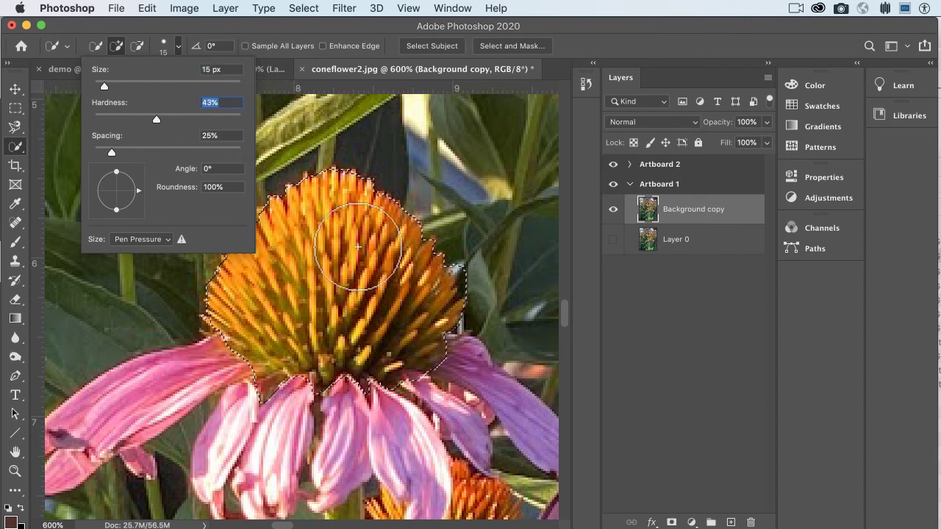
key(Return)
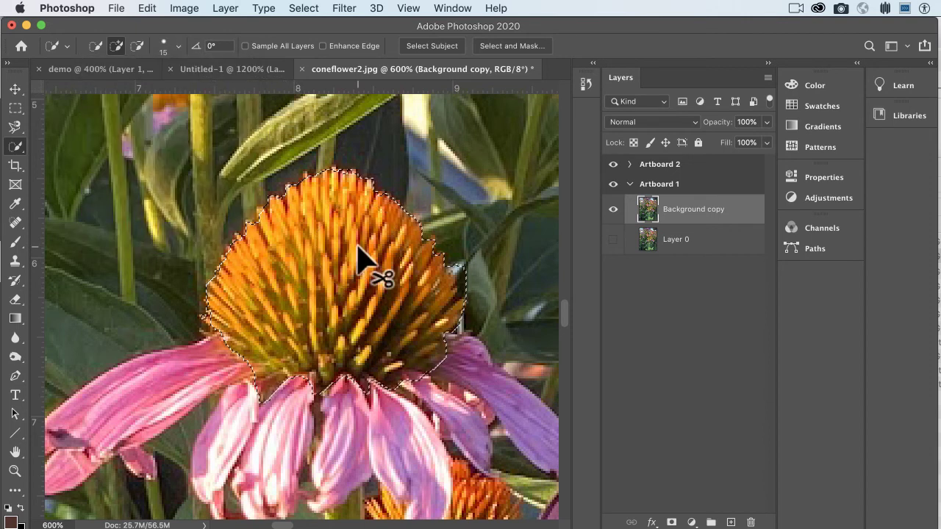
Copy the selected cone to a new layer, inspect it with Background copy hidden, and delete the layer, showing Background copy again
key(super+shift+j)
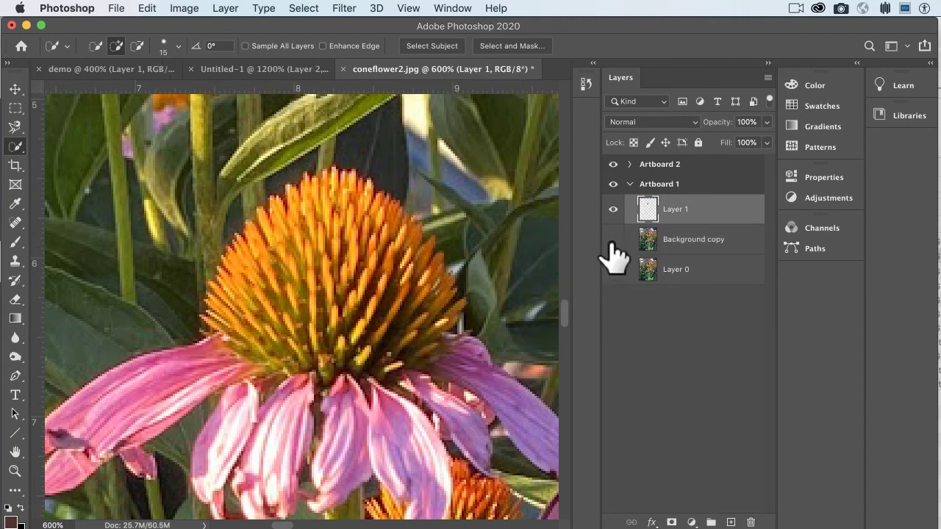
click(612, 239)
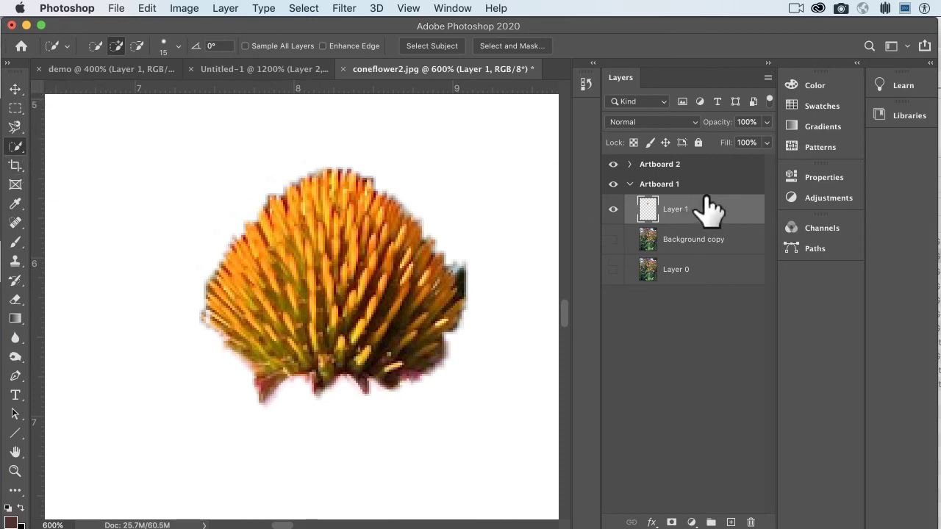
key(Delete)
click(613, 210)
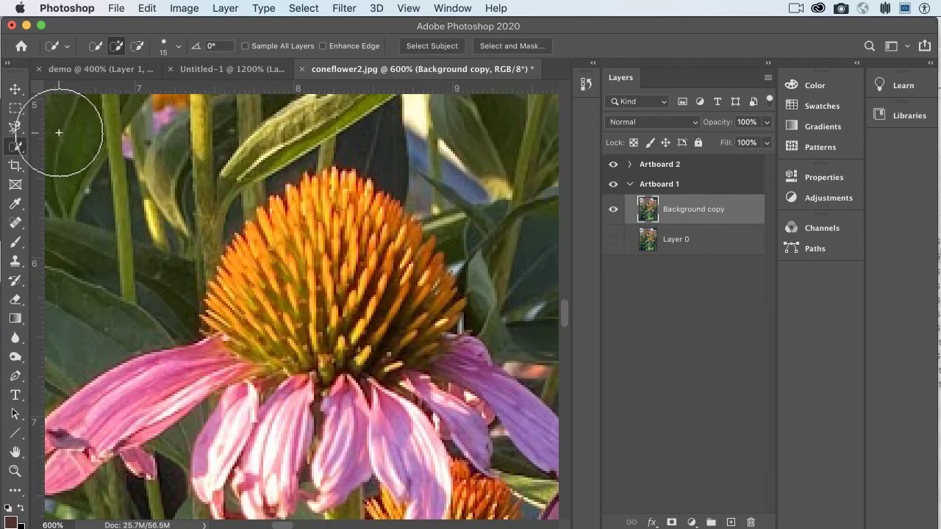
Reselect the orange cone on Background copy with the 15 px Quick Selection brush
click(175, 47)
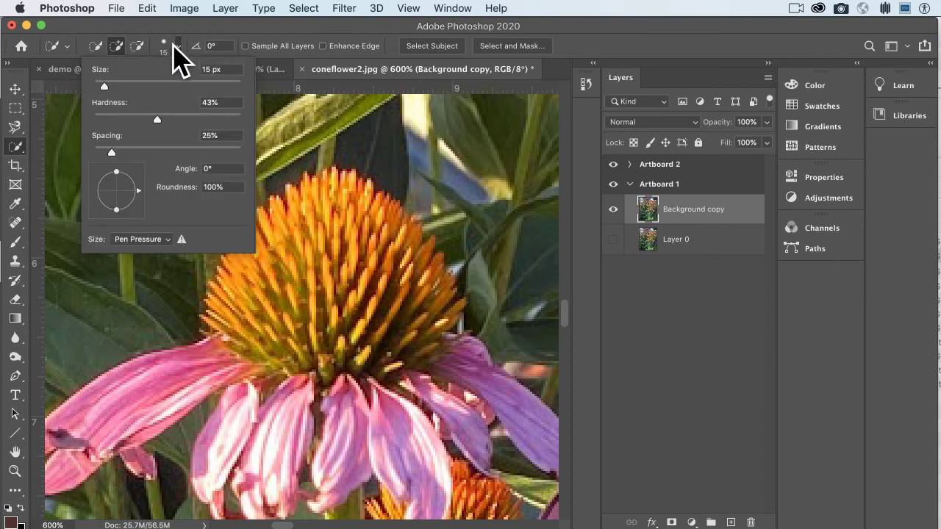
key(Return)
drag(320, 264, 409, 284)
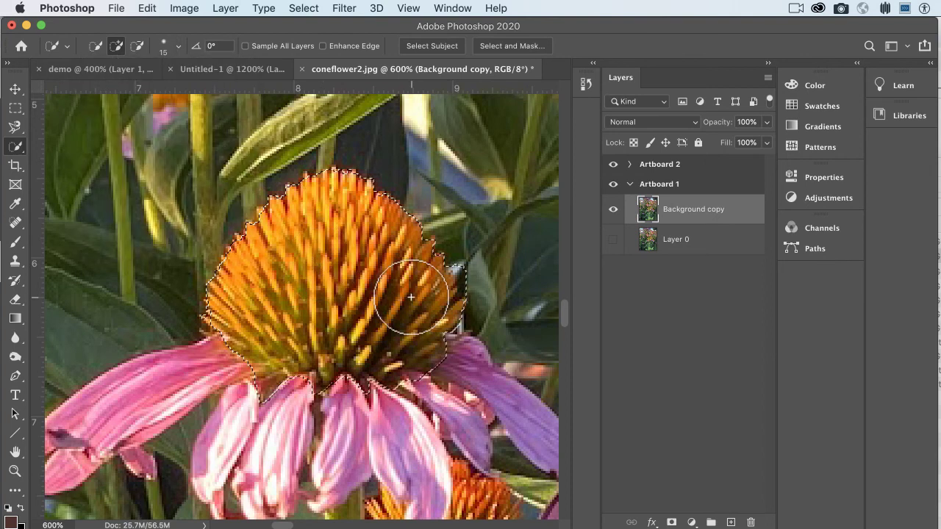
Hide Background copy, try copying the cone selection to a new layer, undo the copy, and deselect
click(613, 209)
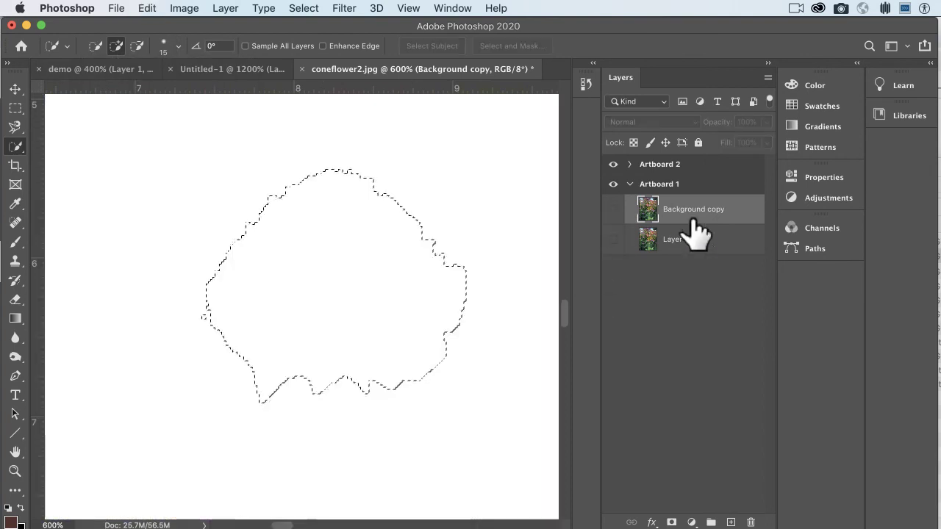
key(ctrl+j)
key(ctrl+z)
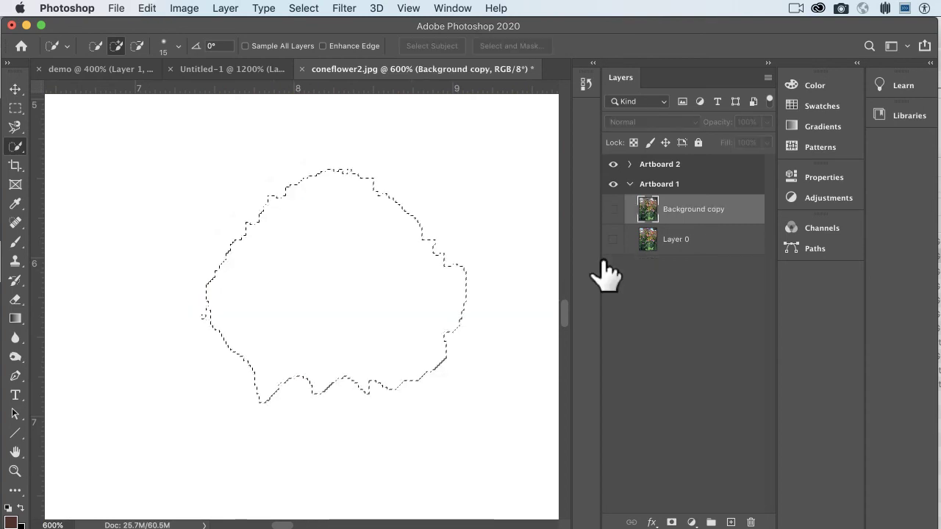
key(ctrl+d)
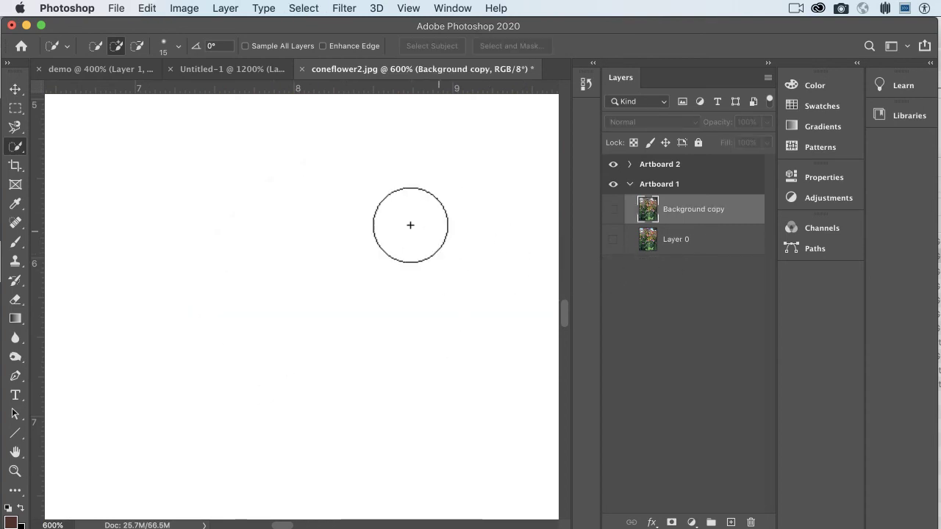
Show Background copy and lasso an area in the middle of the cone with the Object Selection tool
right_click(25, 145)
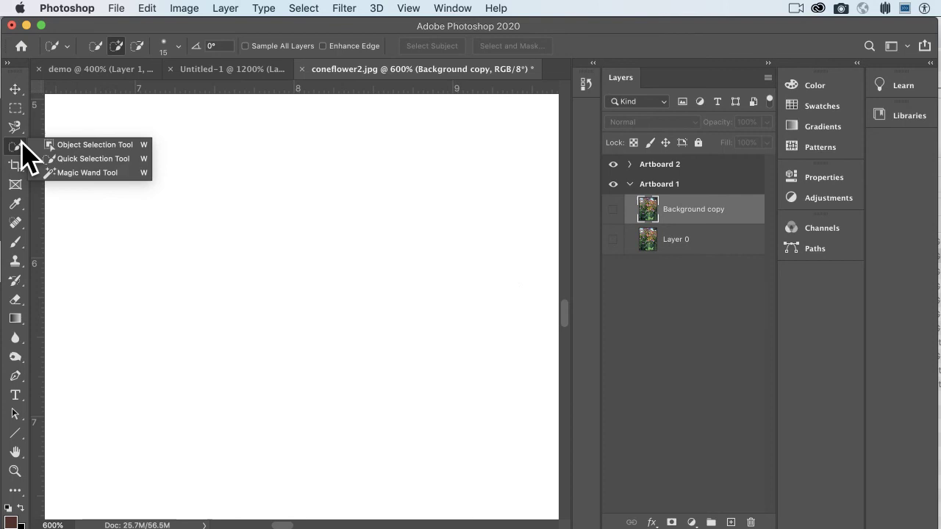
click(71, 147)
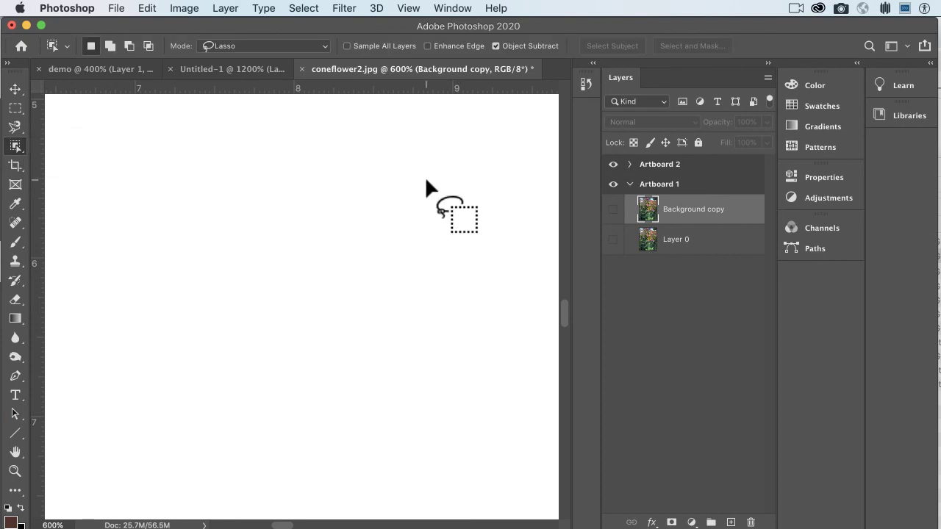
click(614, 238)
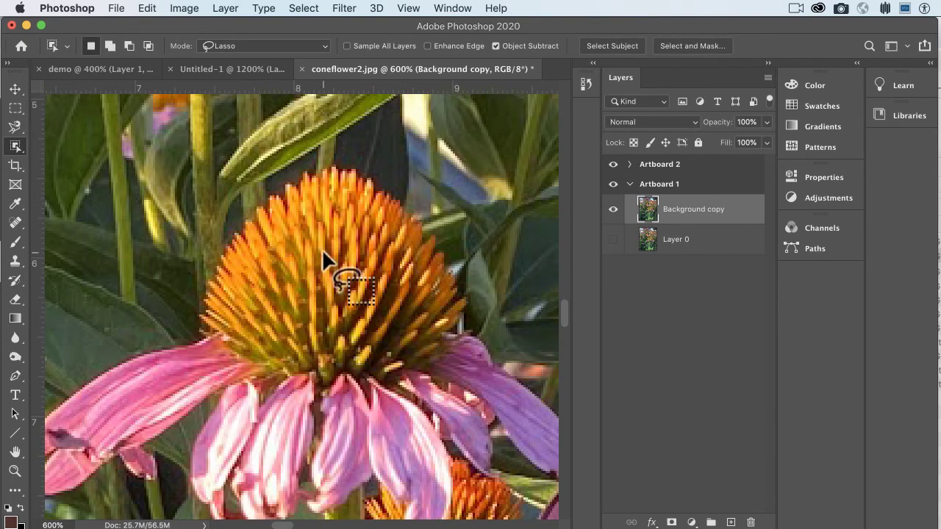
mouse_move(296, 237)
mouse_down()
mouse_move(395, 330)
mouse_move(285, 306)
mouse_move(293, 246)
mouse_up()
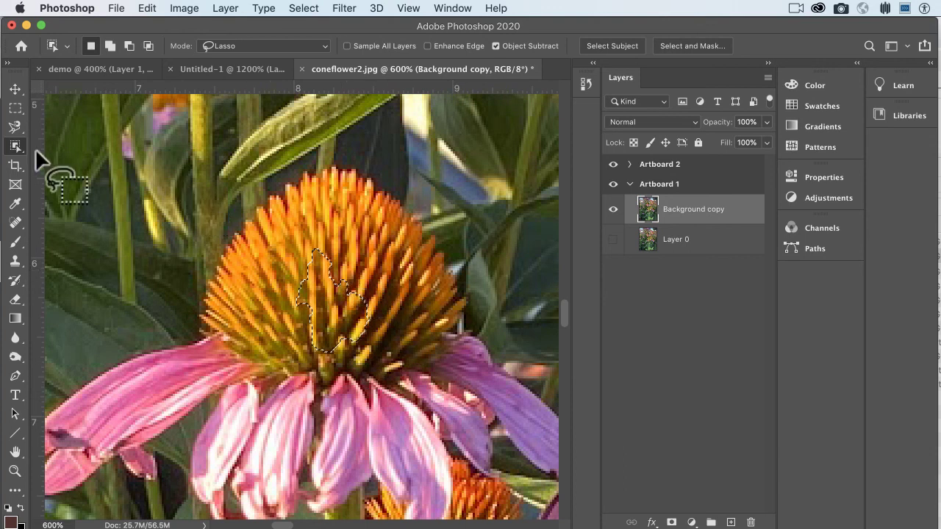
Set the Object Selection mode to Rectangle and frame most of the cone with a rectangle about 1.13 by 1.26 in
click(228, 45)
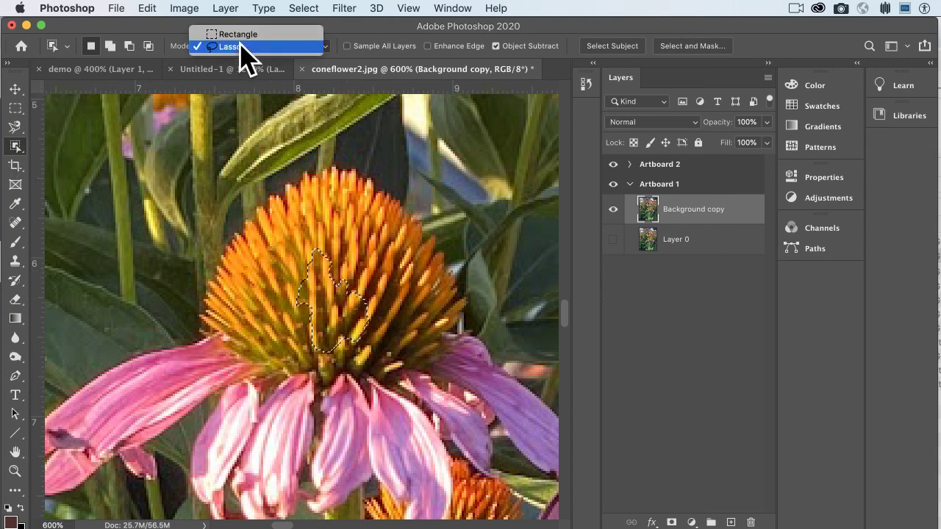
click(239, 31)
drag(252, 188, 427, 387)
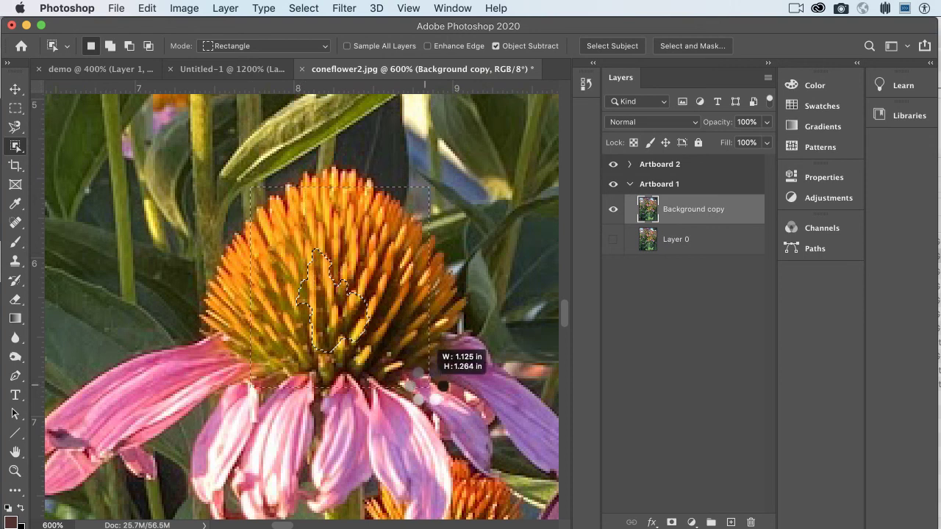